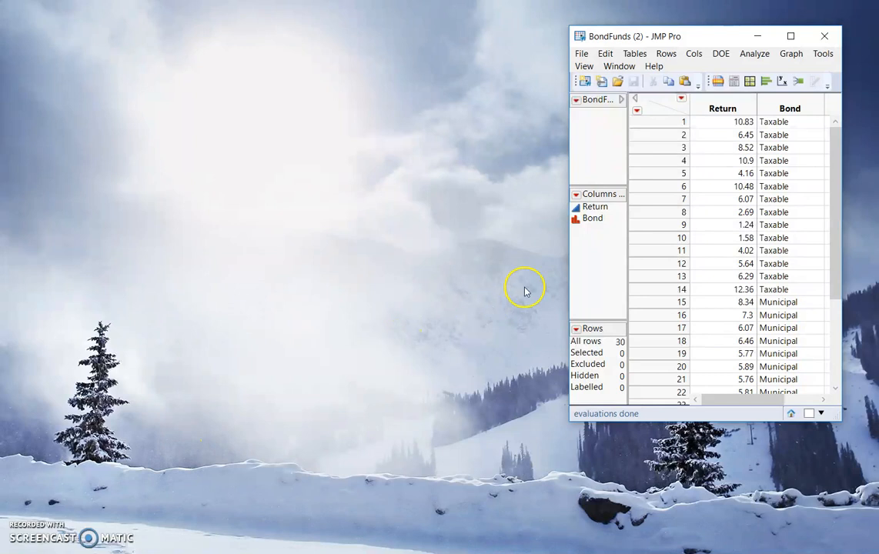
# Run a Fit Y by X analysis with Return as the Y response and Bond as the X factor, and reposition the report.
pyautogui.click(755, 53)
pyautogui.click(736, 91)
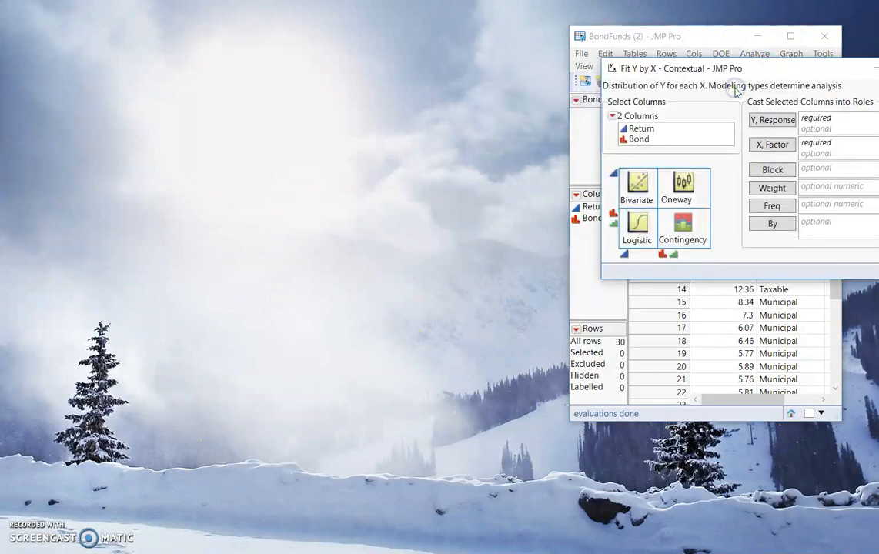
pyautogui.moveTo(720, 65); pyautogui.dragTo(360, 51)
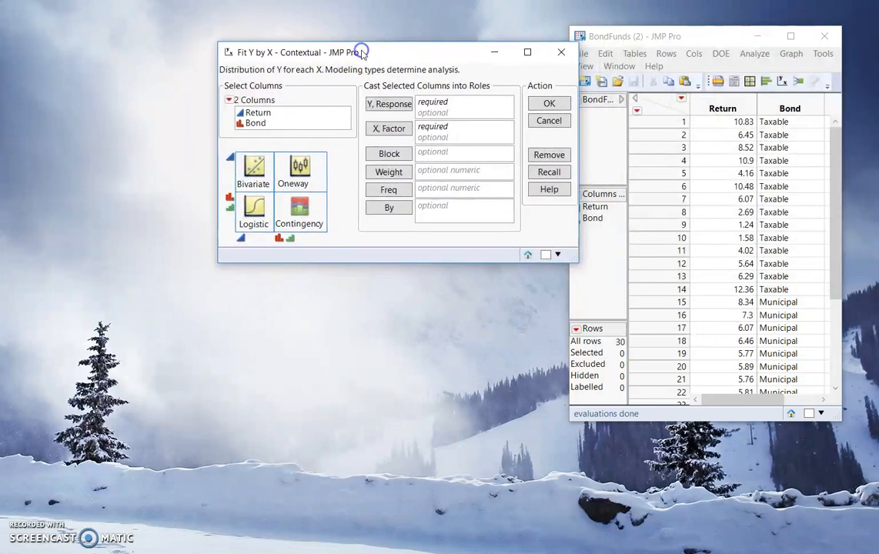
pyautogui.doubleClick(261, 113)
pyautogui.moveTo(261, 129); pyautogui.dragTo(452, 132)
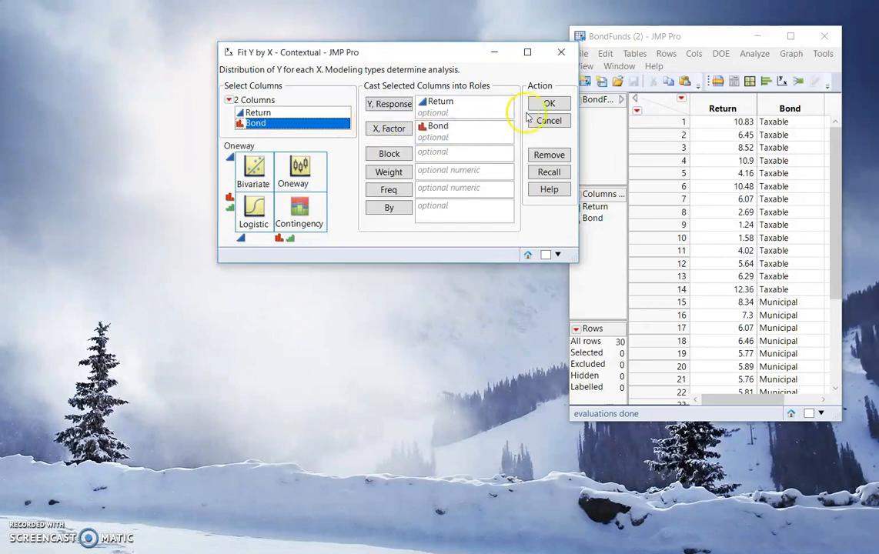
pyautogui.click(549, 104)
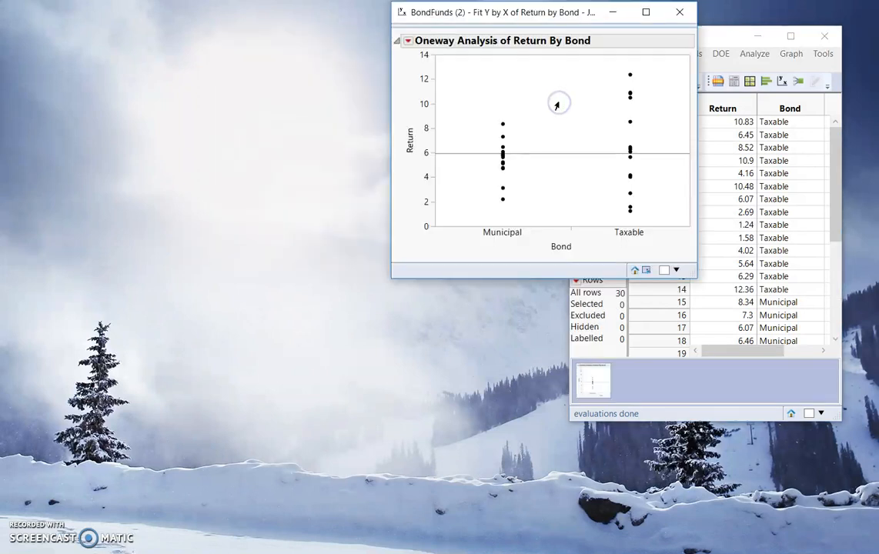
pyautogui.moveTo(561, 14); pyautogui.dragTo(482, 63)
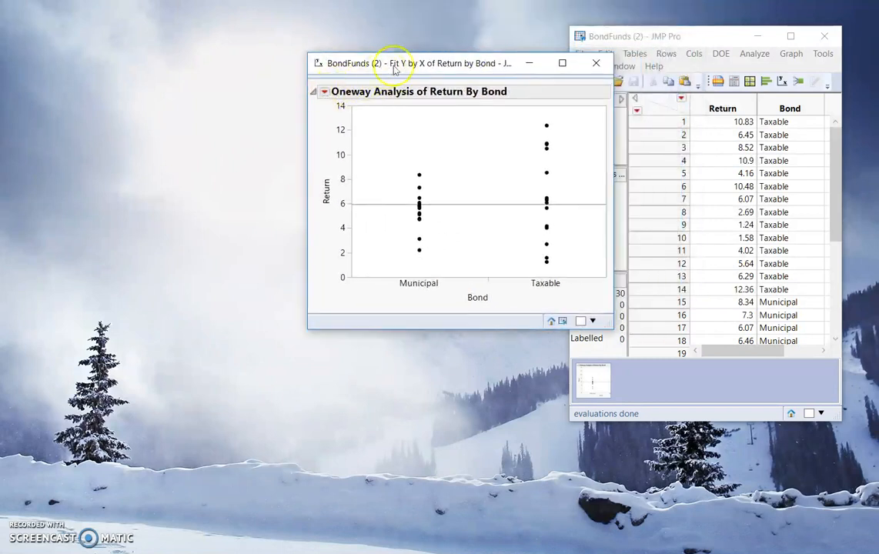
pyautogui.moveTo(418, 63); pyautogui.dragTo(571, 62)
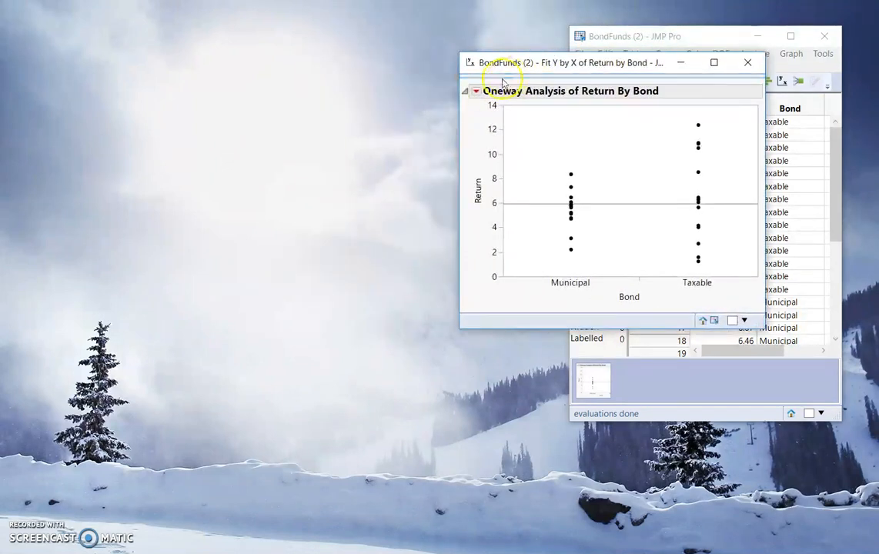
# Add box plots and mean lines to the oneway plot of Return by Bond.
pyautogui.click(477, 92)
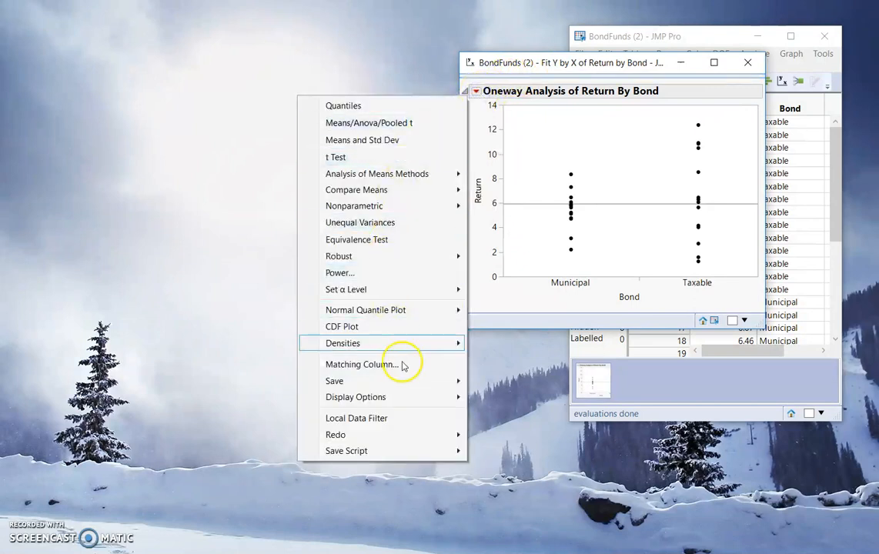
pyautogui.click(407, 397)
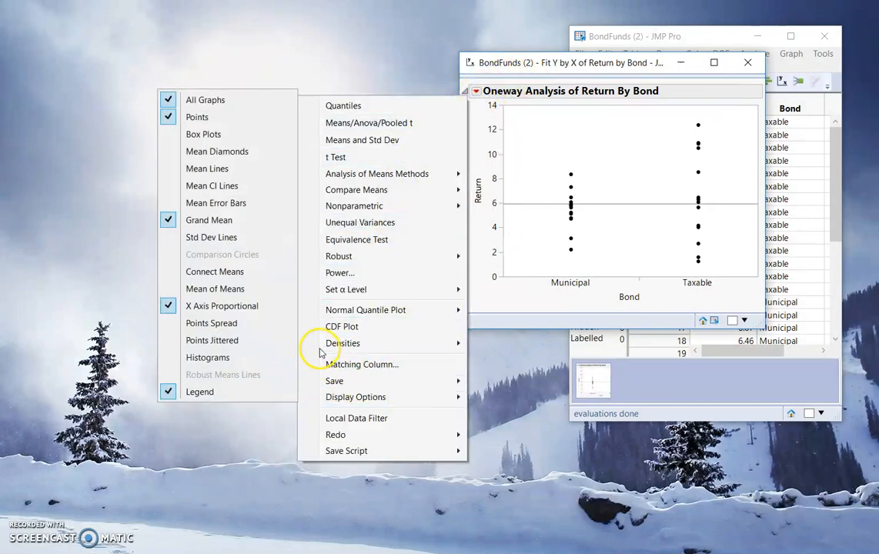
pyautogui.moveTo(333, 400)
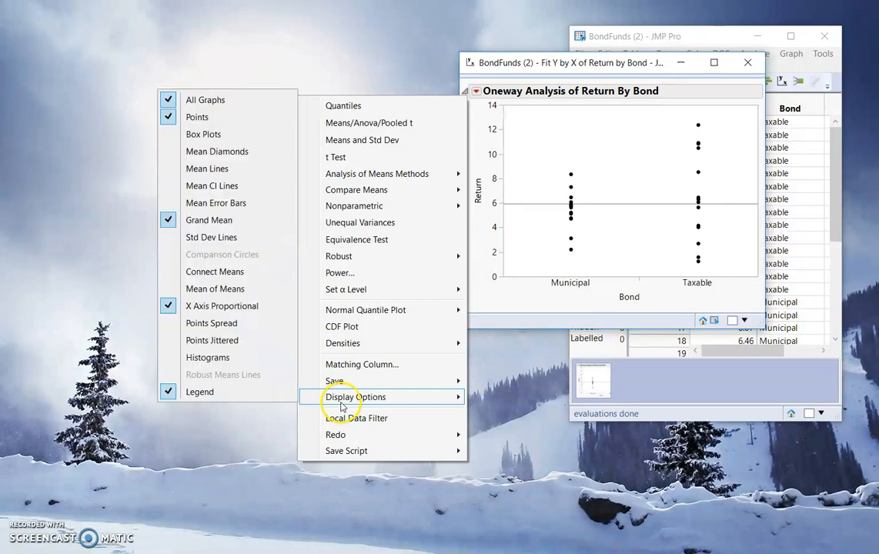
pyautogui.click(202, 135)
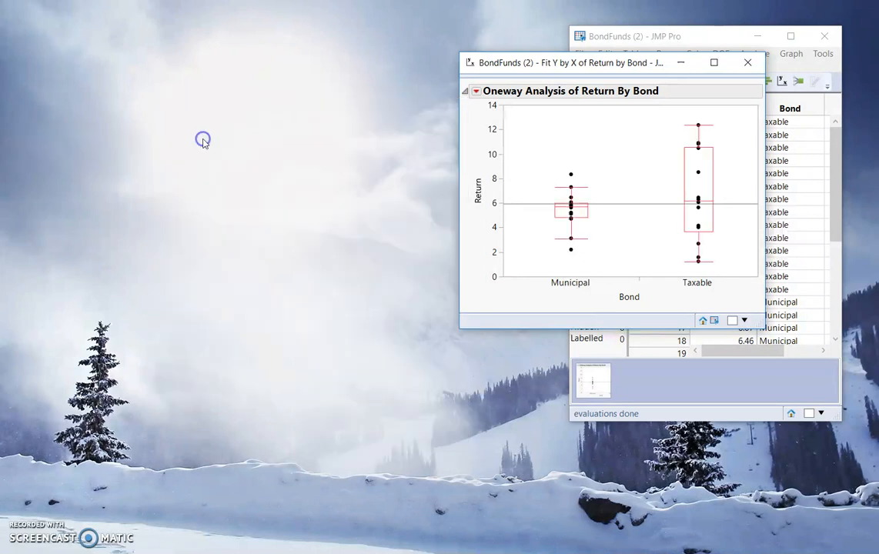
pyautogui.click(475, 91)
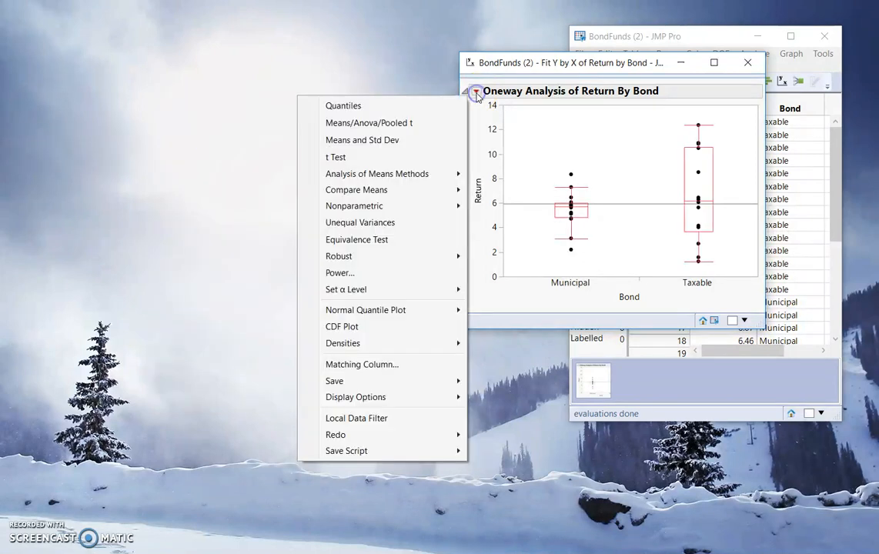
pyautogui.moveTo(398, 397)
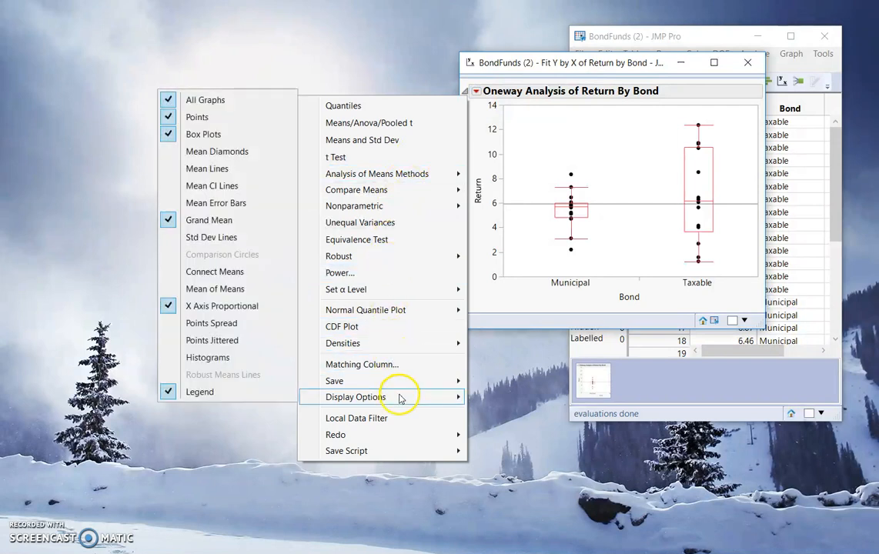
pyautogui.click(224, 169)
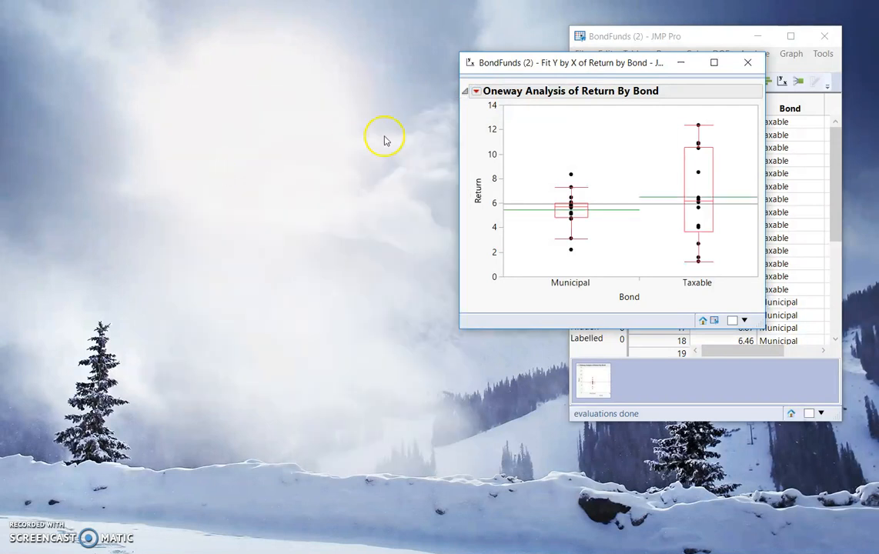
# Jitter the points and add histograms to the oneway plot of Return by Bond.
pyautogui.click(474, 92)
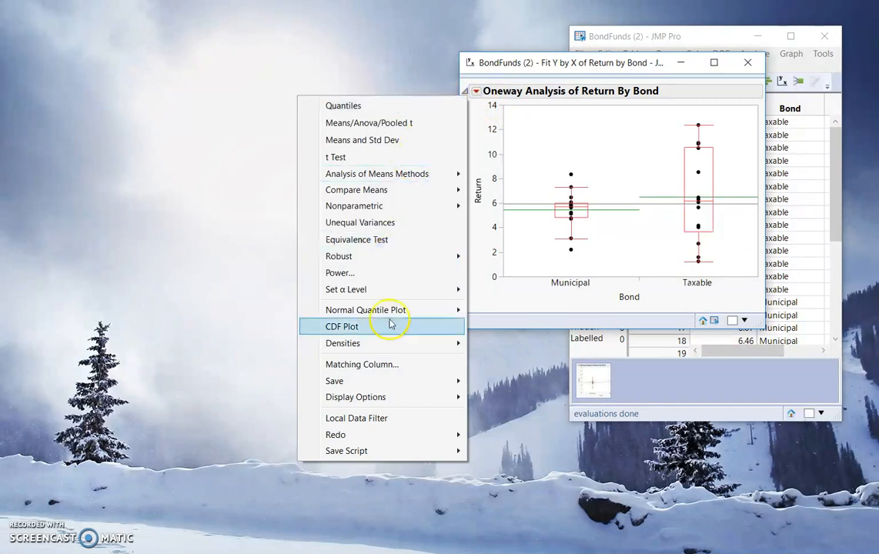
pyautogui.moveTo(393, 401)
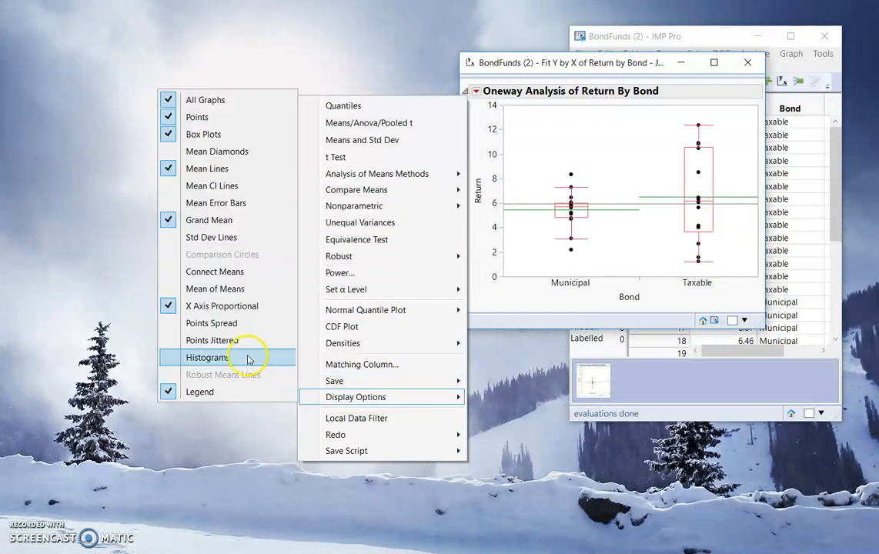
pyautogui.click(223, 340)
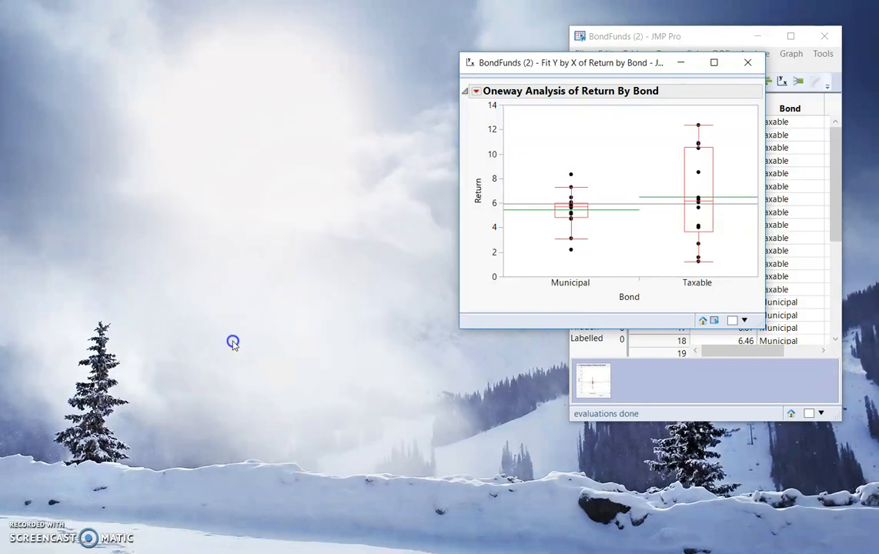
pyautogui.click(475, 91)
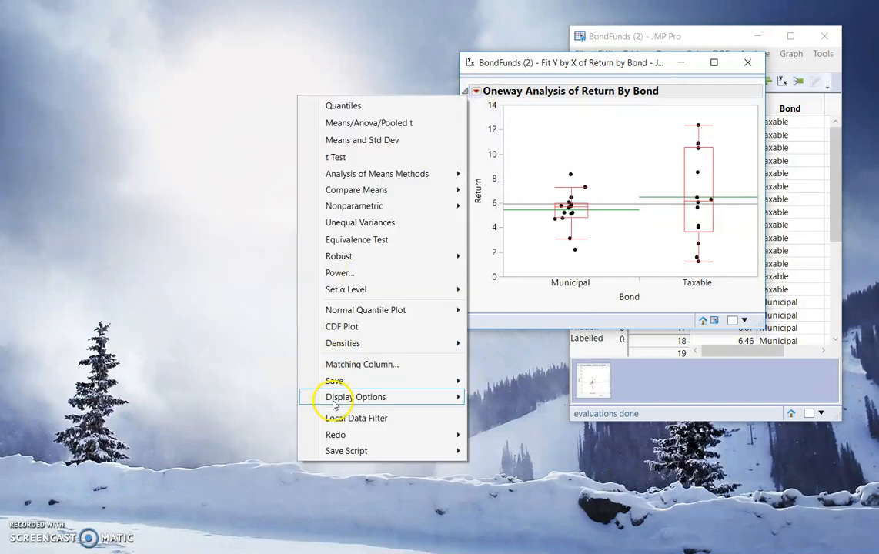
pyautogui.moveTo(324, 397)
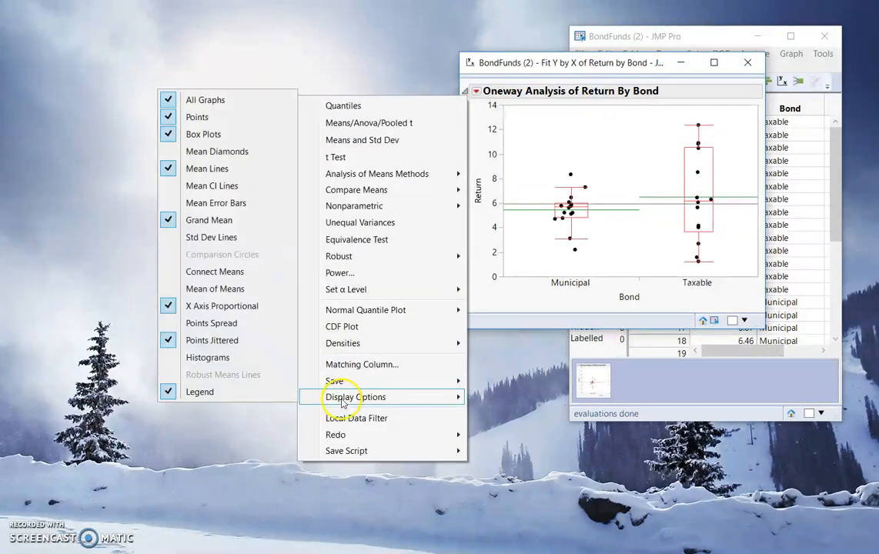
pyautogui.click(253, 359)
pyautogui.moveTo(672, 64); pyautogui.dragTo(587, 61)
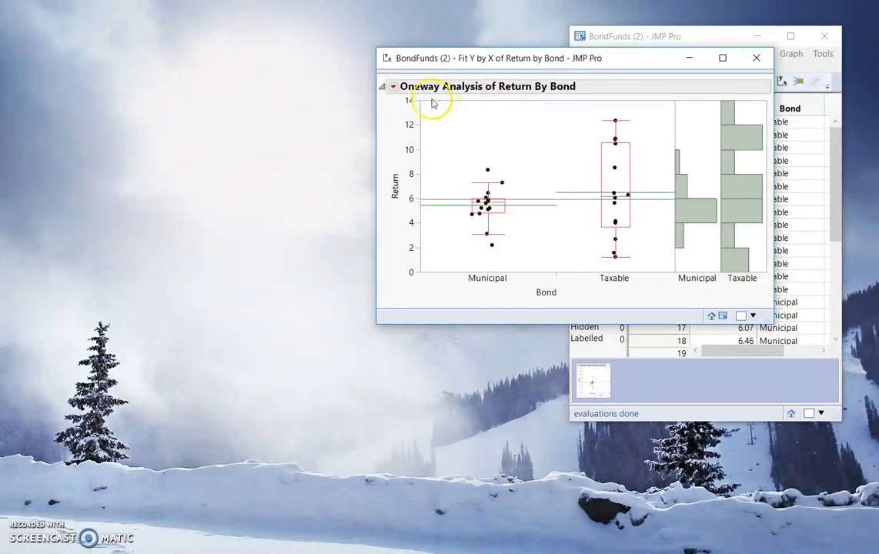
# Add the Compare Densities plot and the Means and Std Dev table to the oneway report.
pyautogui.click(393, 88)
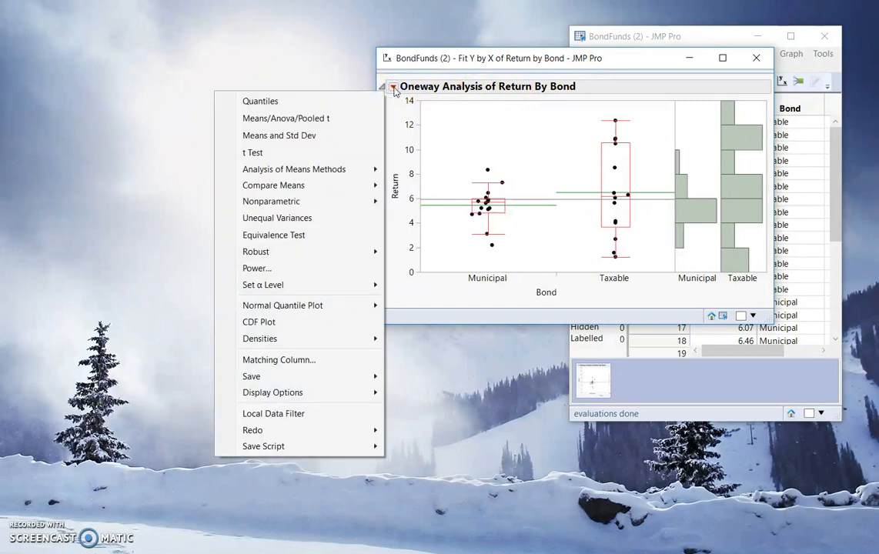
pyautogui.moveTo(351, 338)
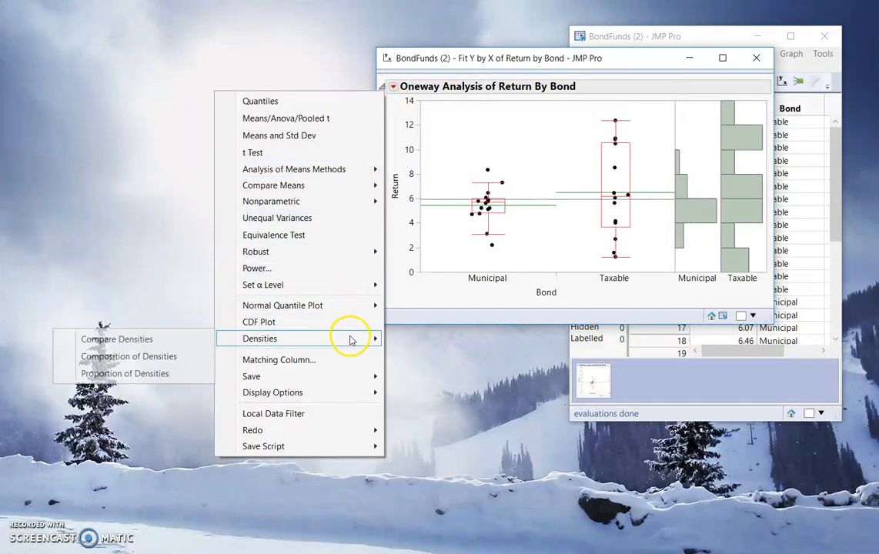
pyautogui.click(193, 339)
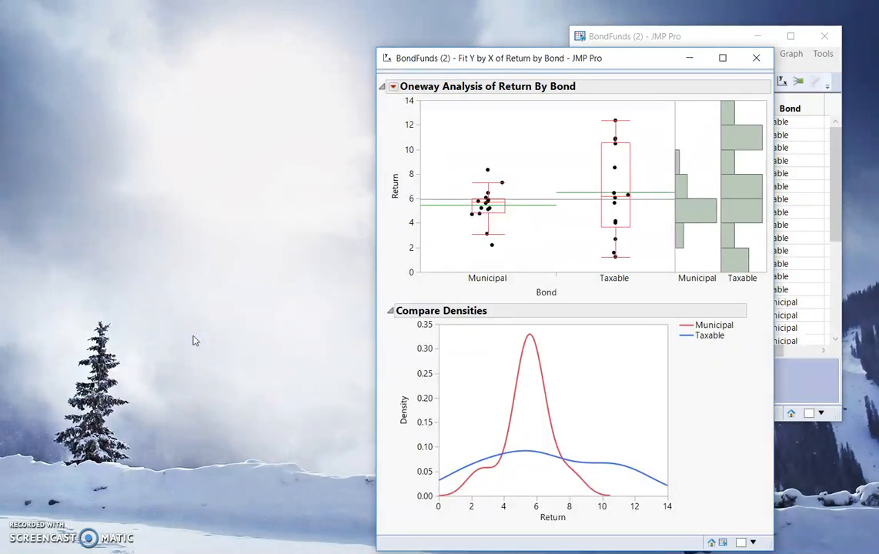
pyautogui.click(394, 89)
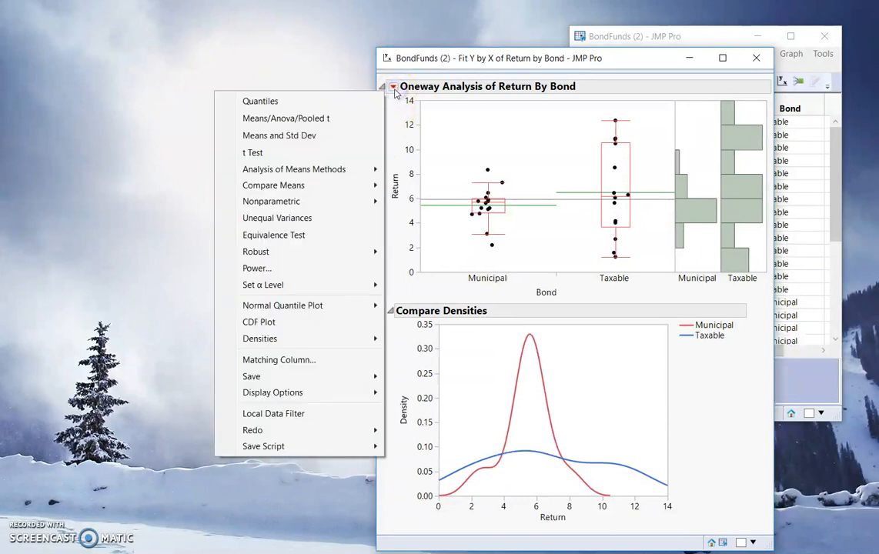
pyautogui.click(353, 135)
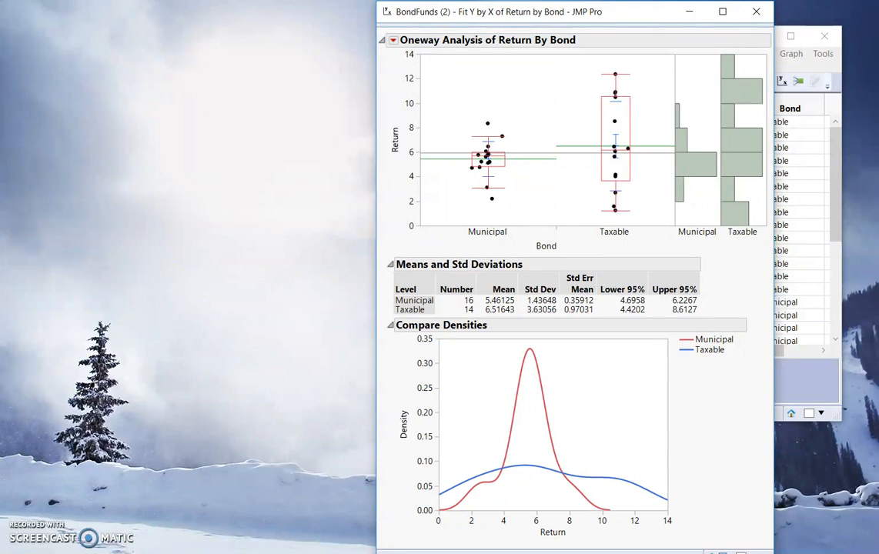
# Run a Distribution analysis from the BondFunds data table with Return as the Y column, grouped by Bond.
pyautogui.click(809, 74)
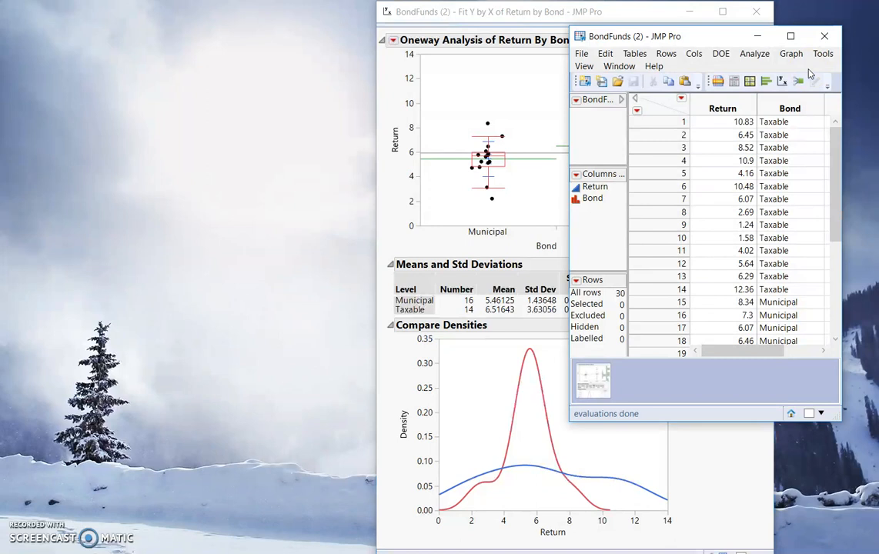
pyautogui.click(755, 55)
pyautogui.click(689, 71)
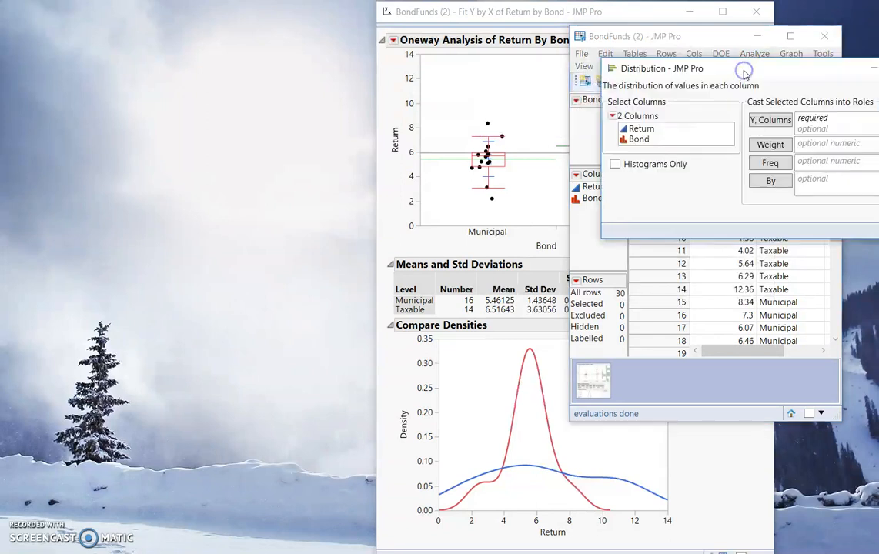
pyautogui.moveTo(735, 71); pyautogui.dragTo(496, 64)
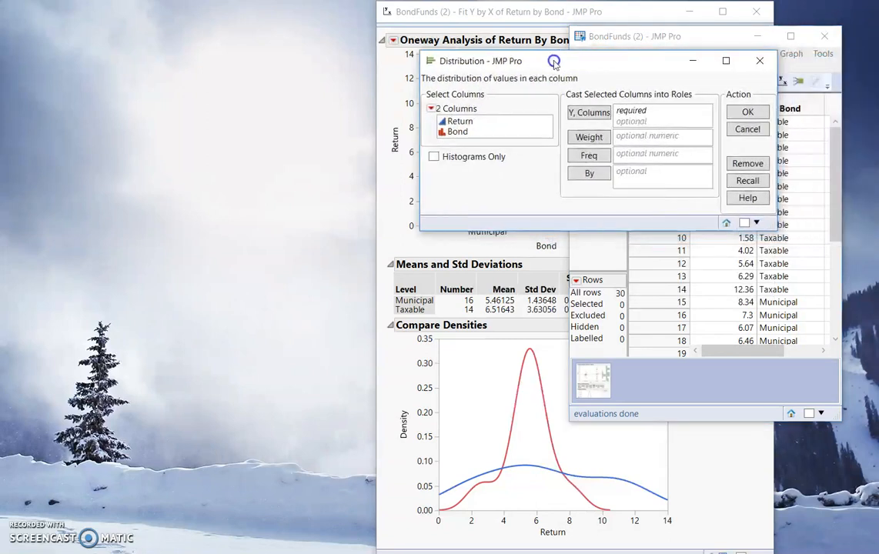
pyautogui.doubleClick(465, 128)
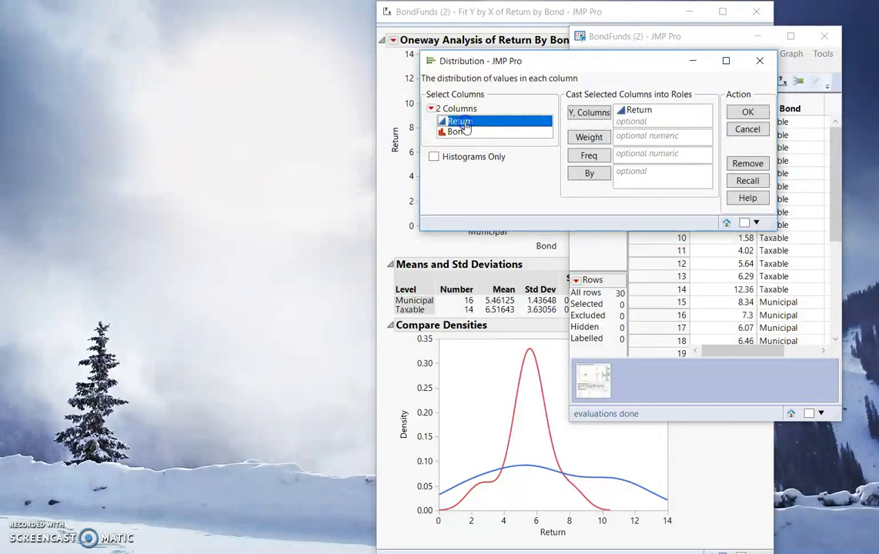
pyautogui.moveTo(460, 136); pyautogui.dragTo(635, 171)
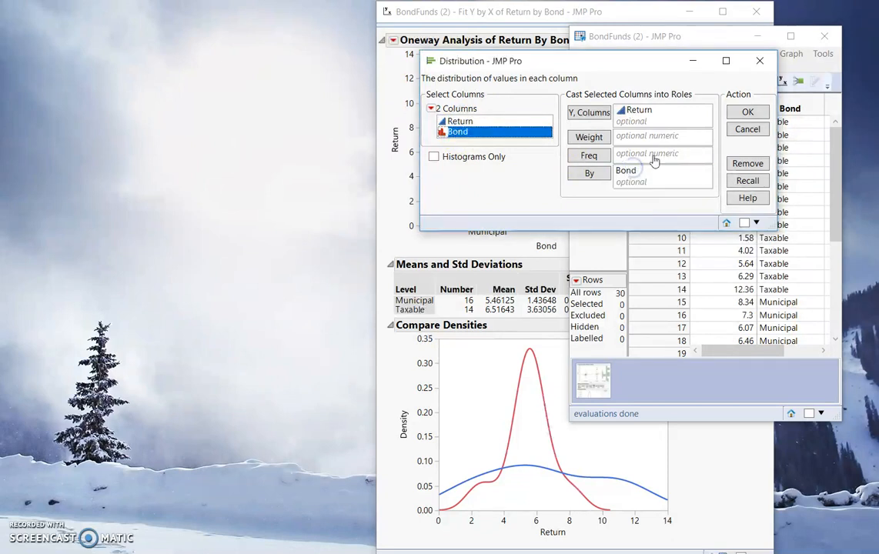
pyautogui.click(749, 112)
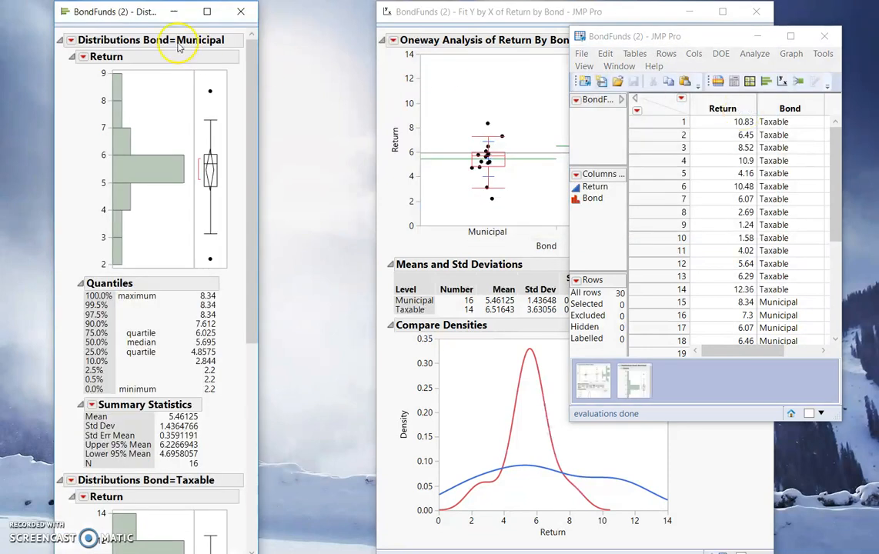
# Stack the distribution reports so both Return histograms lie horizontally, and move the report window beside the desktop's edge-free area.
pyautogui.click(72, 40)
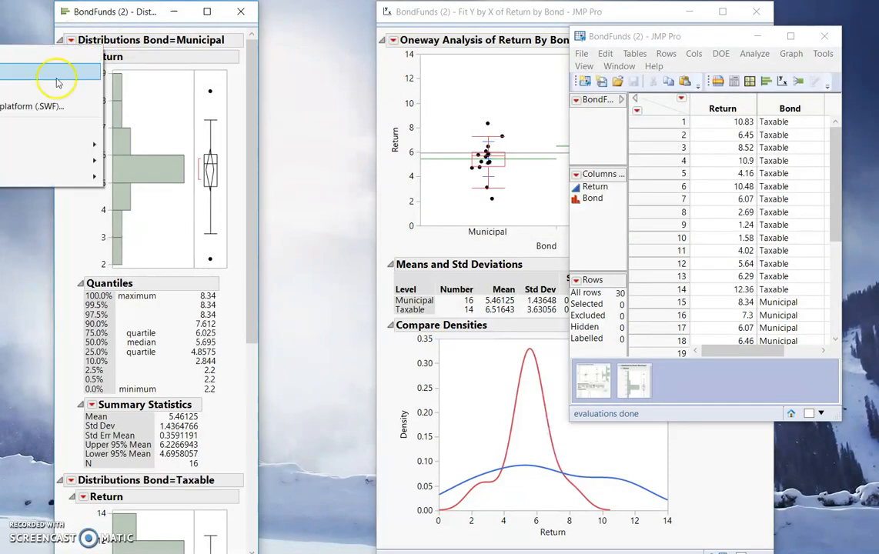
pyautogui.click(54, 74)
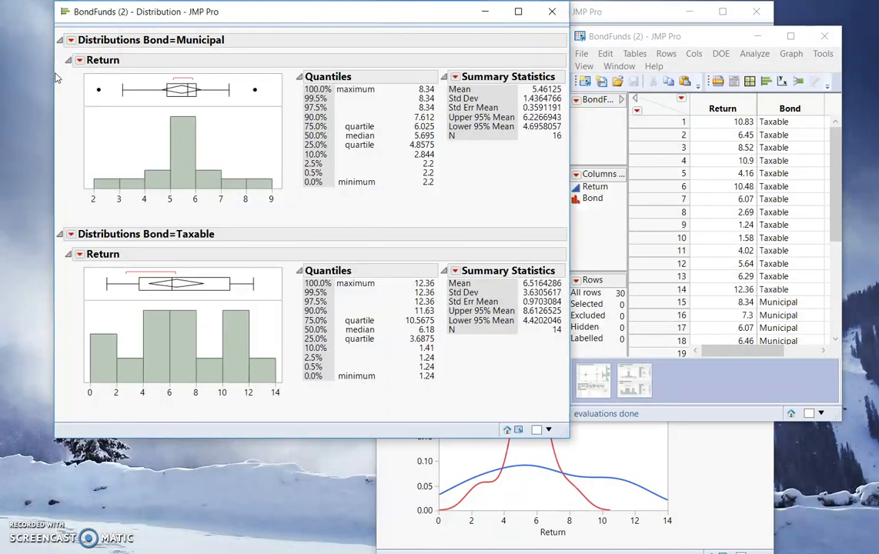
pyautogui.moveTo(237, 19); pyautogui.dragTo(465, 28)
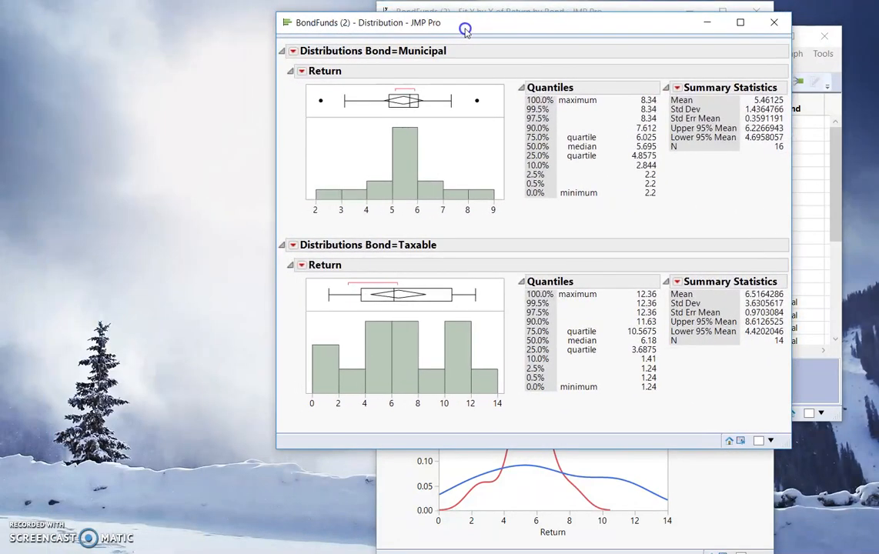
# Fit a Normal continuous distribution to Return for both the Municipal and the Taxable bonds, keeping the widened report fully on screen.
pyautogui.click(301, 72)
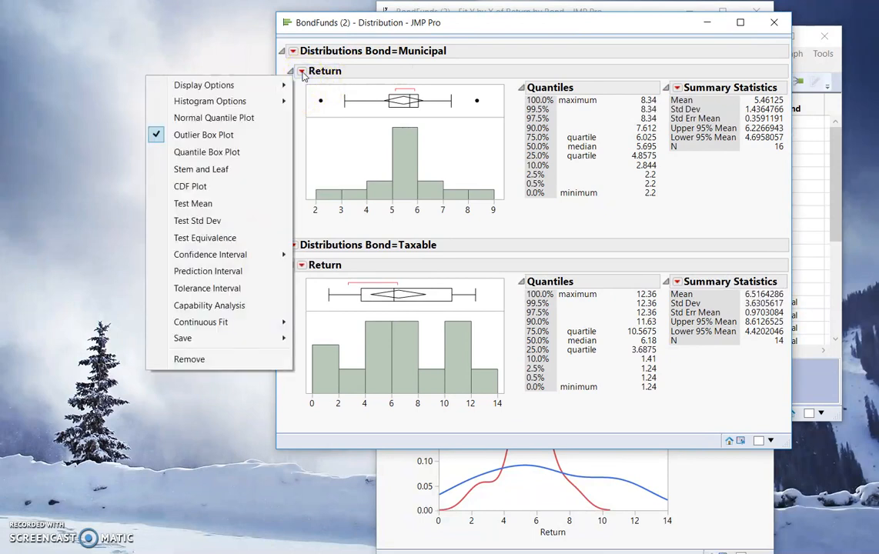
pyautogui.moveTo(254, 323)
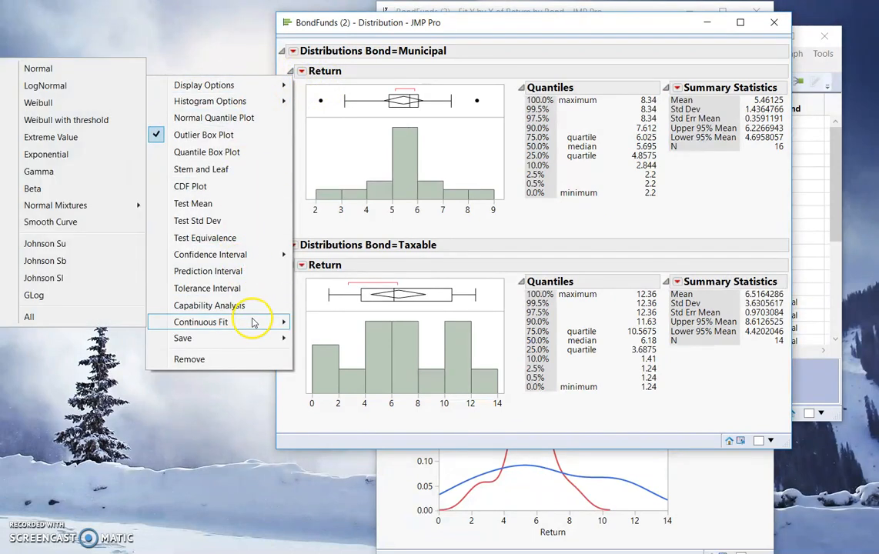
pyautogui.click(42, 70)
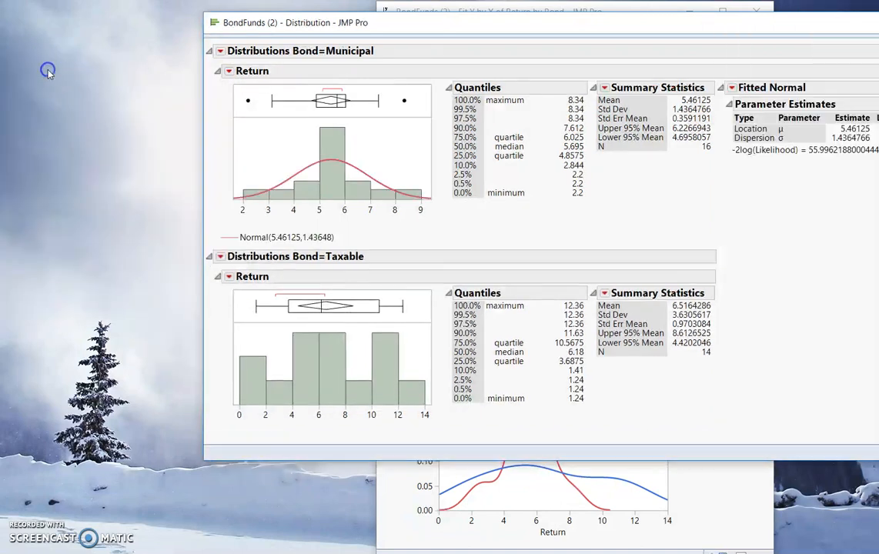
pyautogui.moveTo(481, 26); pyautogui.dragTo(407, 26)
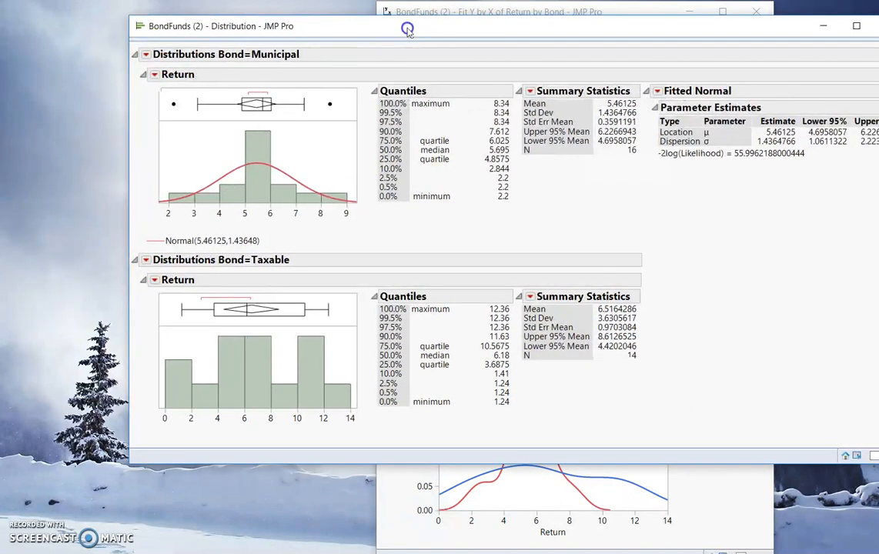
pyautogui.click(154, 280)
pyautogui.moveTo(74, 527)
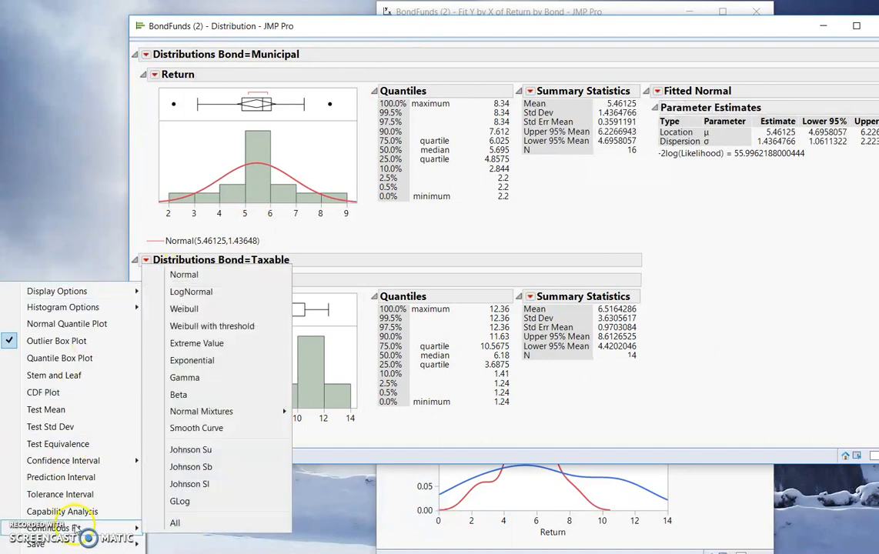
pyautogui.click(215, 281)
pyautogui.moveTo(628, 36); pyautogui.dragTo(568, 43)
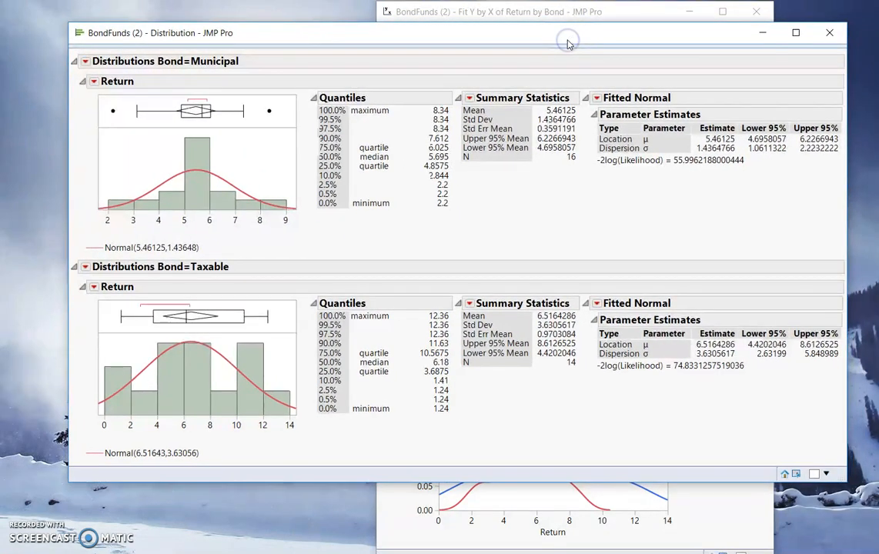
# Add the Goodness of Fit test to the fitted normal distributions of both the Municipal and the Taxable returns.
pyautogui.click(596, 98)
pyautogui.click(542, 148)
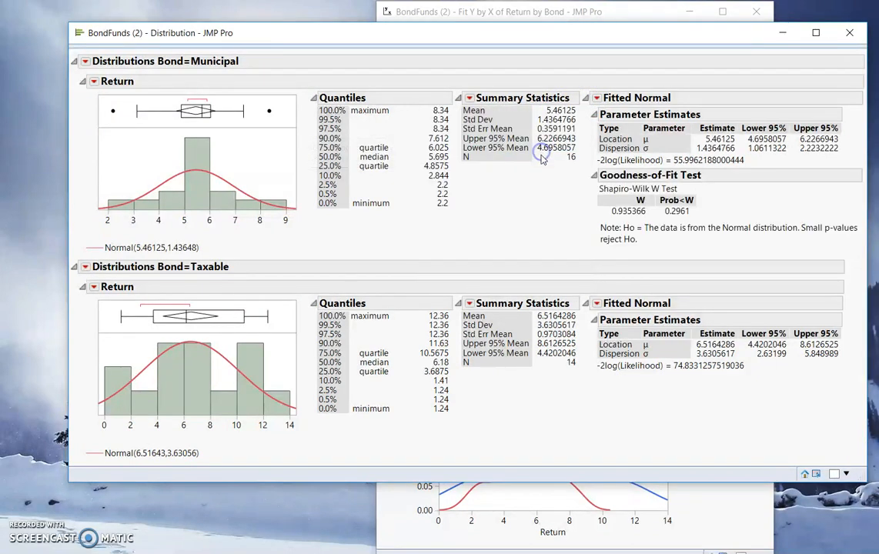
pyautogui.click(596, 303)
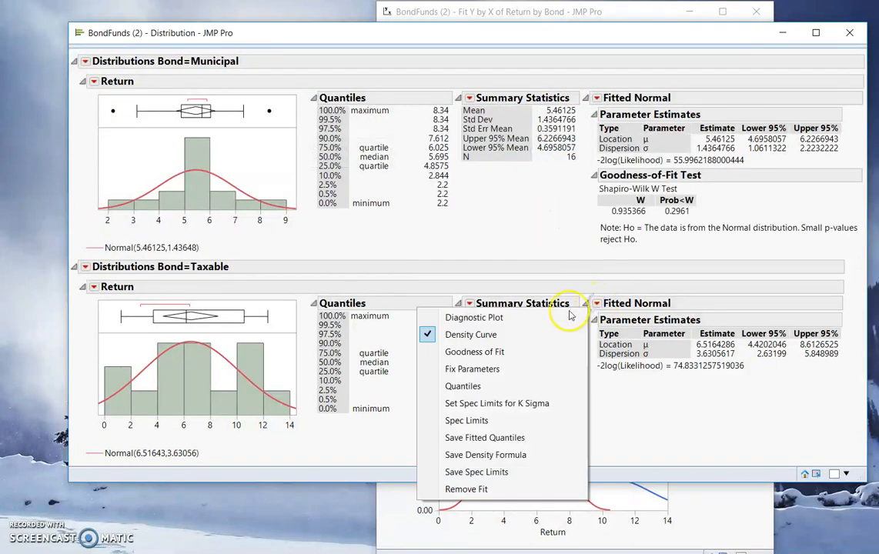
pyautogui.click(541, 354)
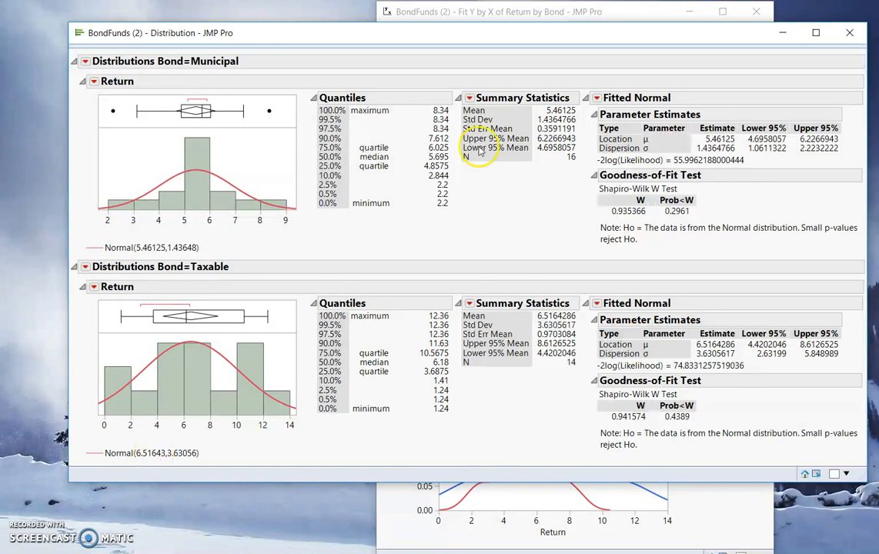
# Add the Unequal Variances tests to the oneway analysis of Return by Bond.
pyautogui.click(568, 15)
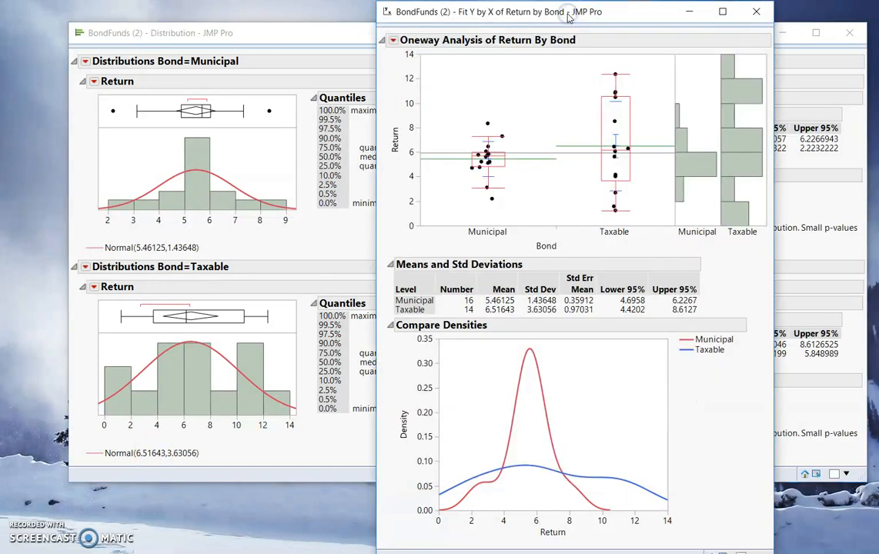
pyautogui.click(393, 41)
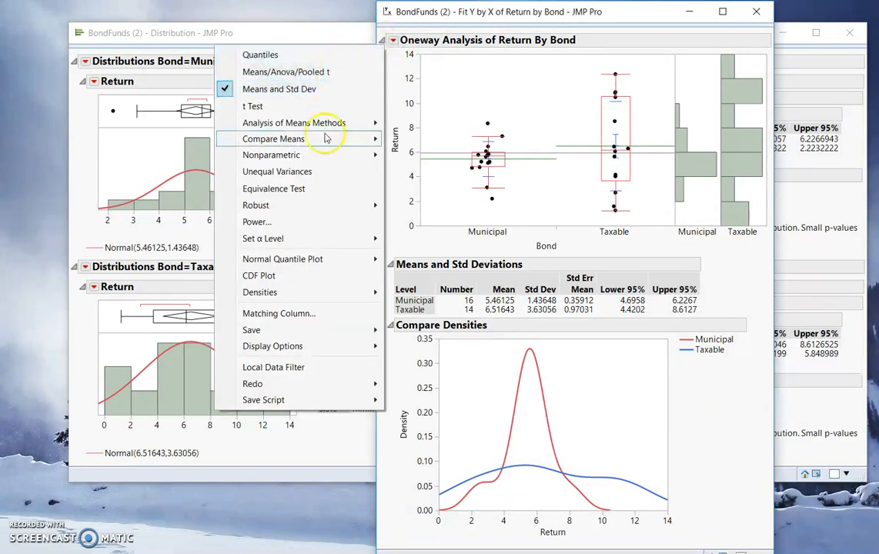
pyautogui.click(324, 176)
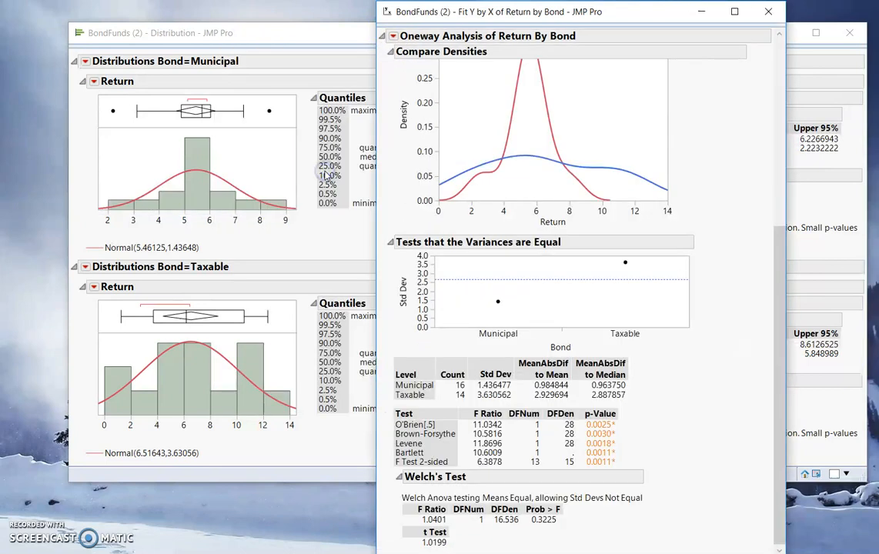